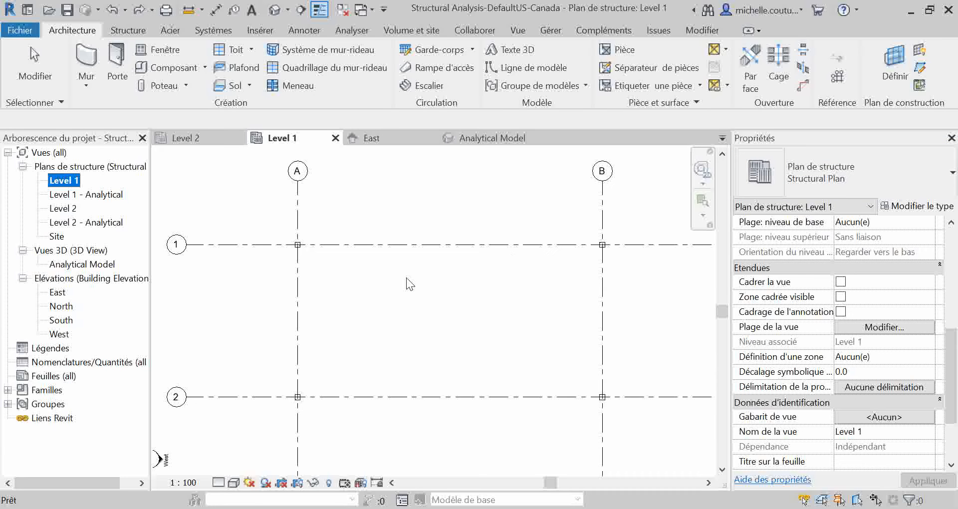
Start a new plan view of type Floor Plan and choose Level 1 as its level
click(56, 154)
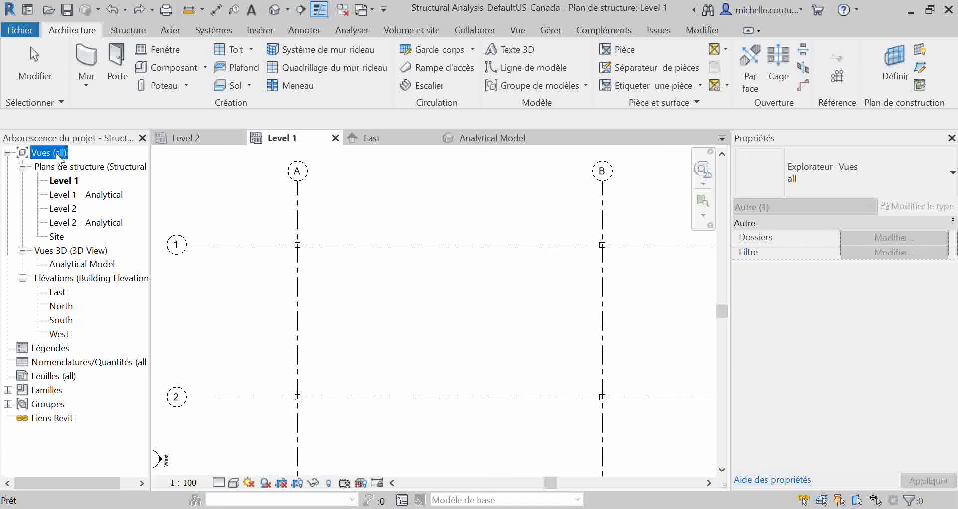
click(517, 31)
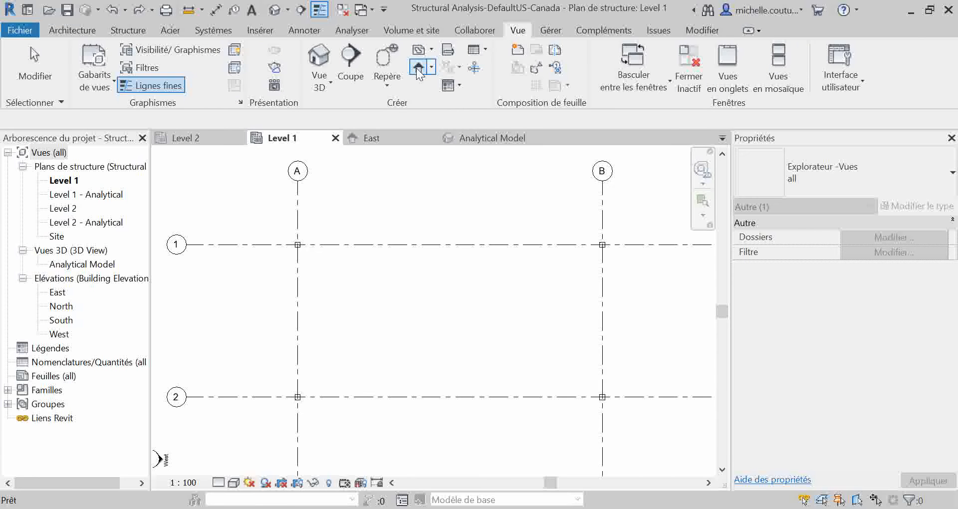
click(430, 51)
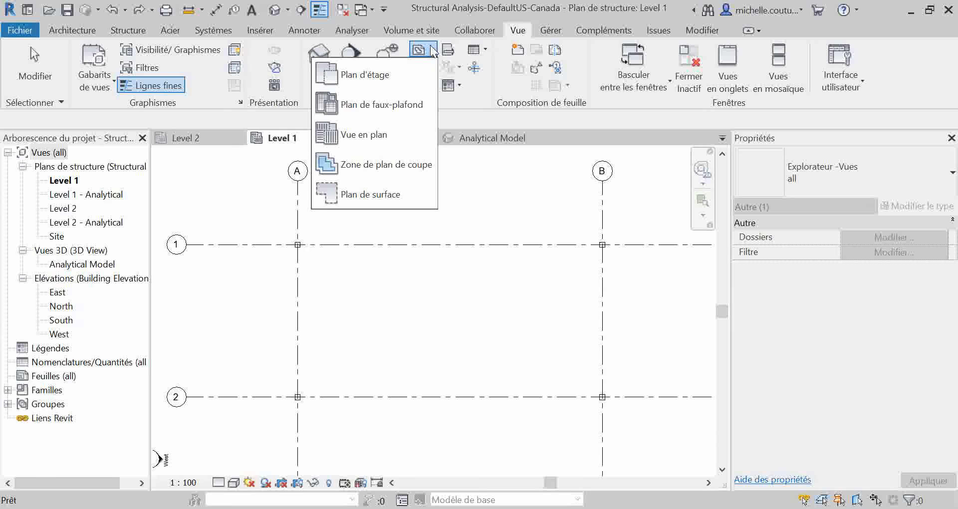
click(389, 74)
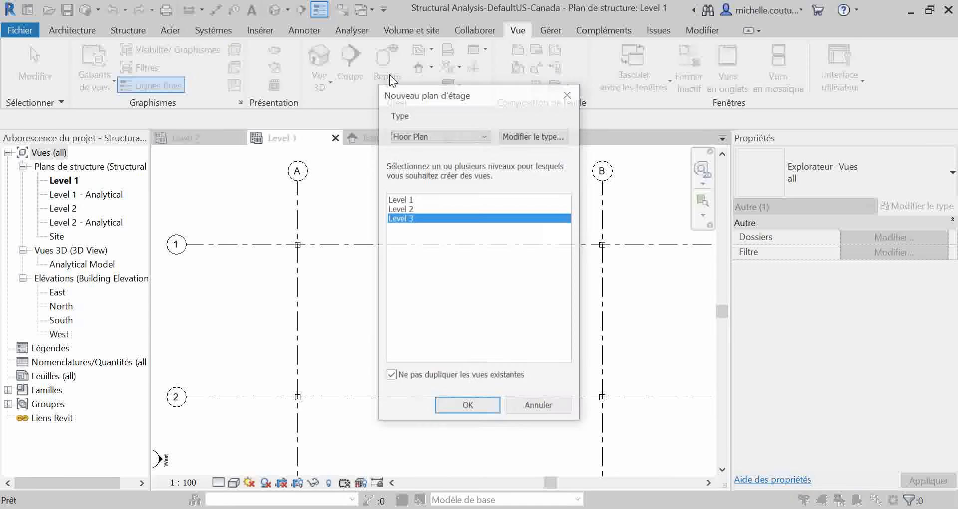
click(430, 199)
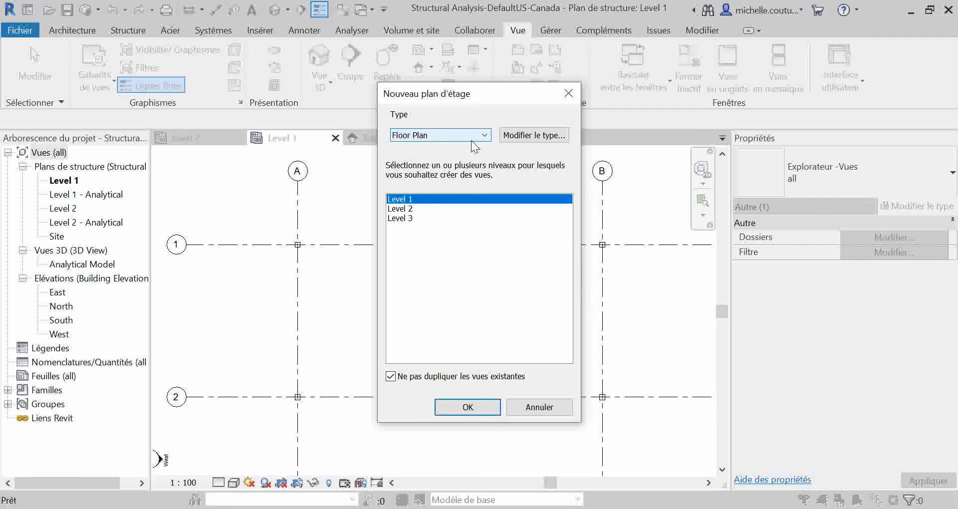
Keep Architectural Plan as the view template applied to new views of the Floor Plan type
click(530, 140)
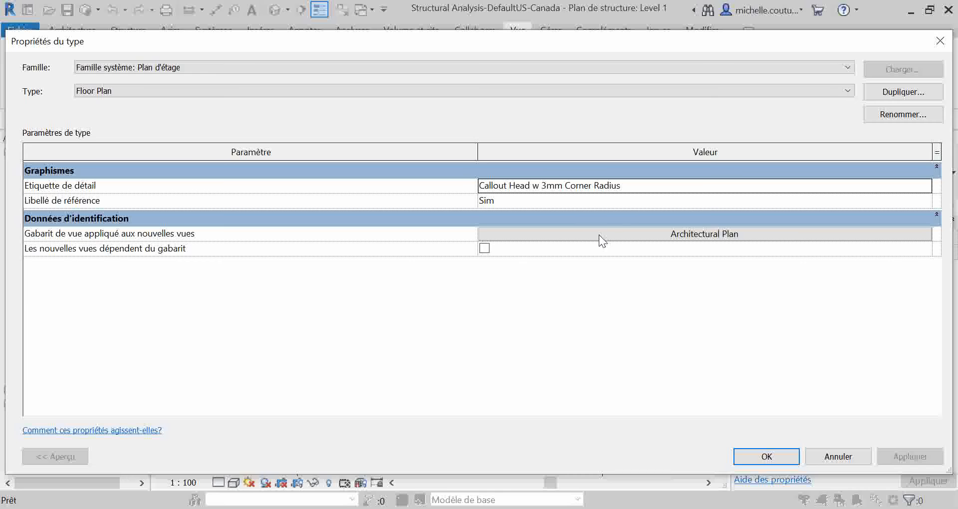
click(731, 234)
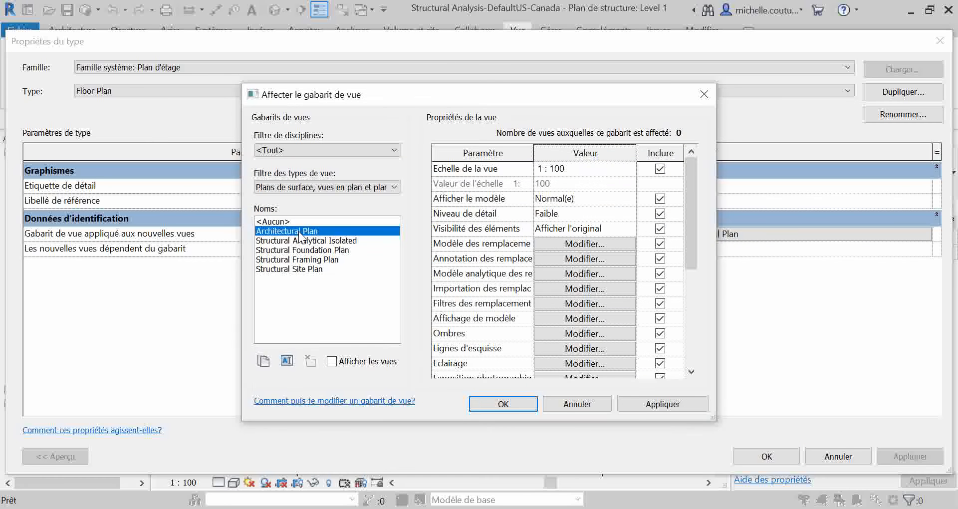
double_click(299, 231)
click(548, 235)
double_click(315, 231)
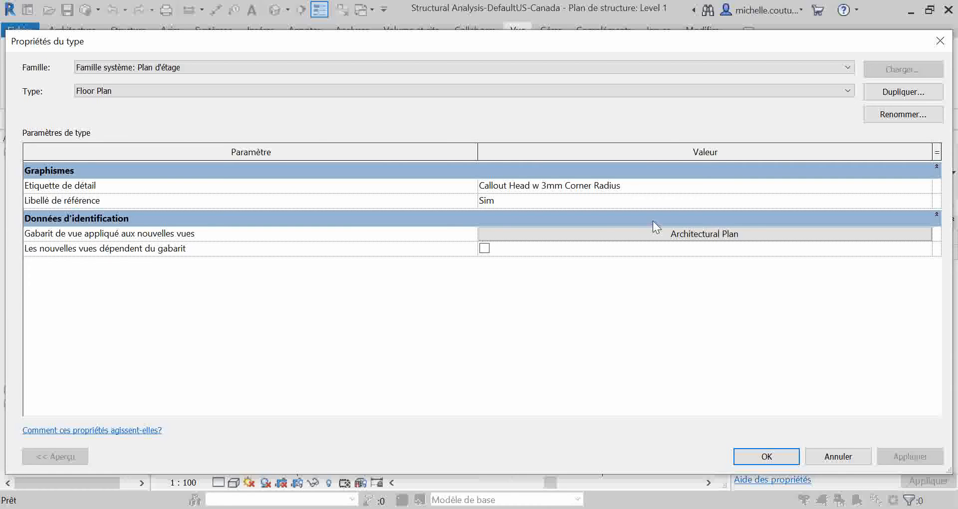
click(766, 461)
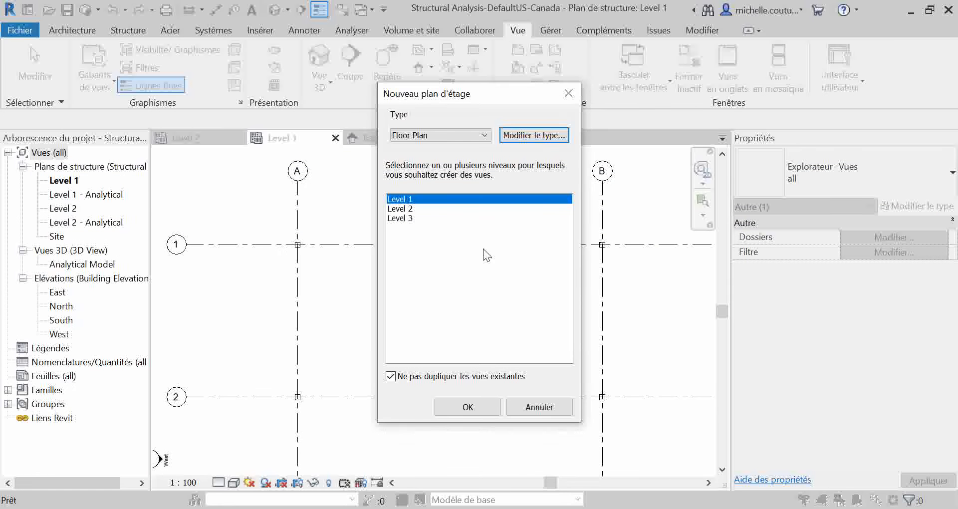
Create the floor plan view and open Level 1 under Plans d'étage (Floor Plan)
click(467, 406)
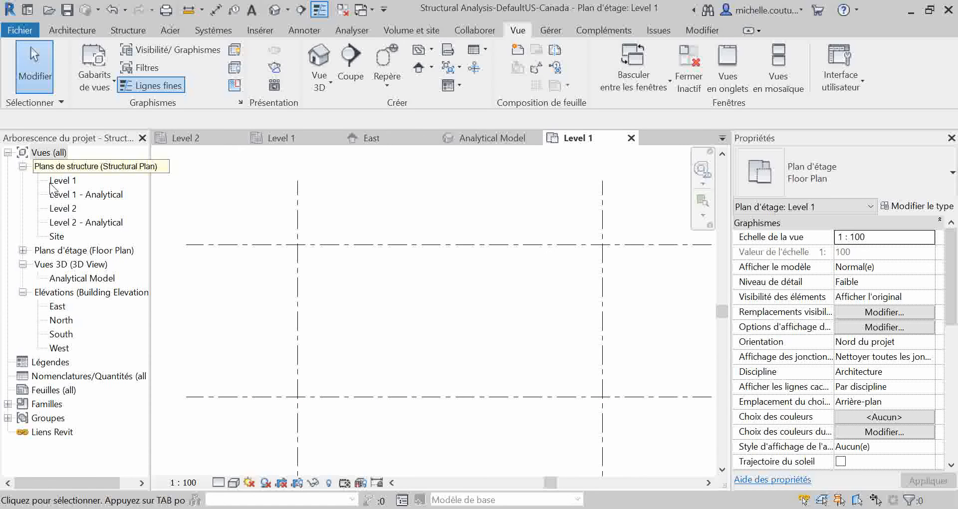
click(23, 251)
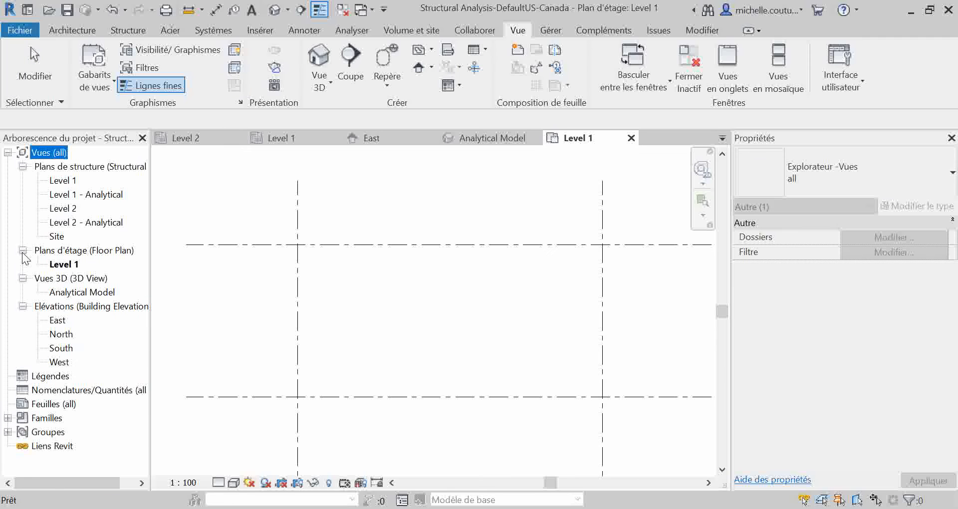
double_click(69, 266)
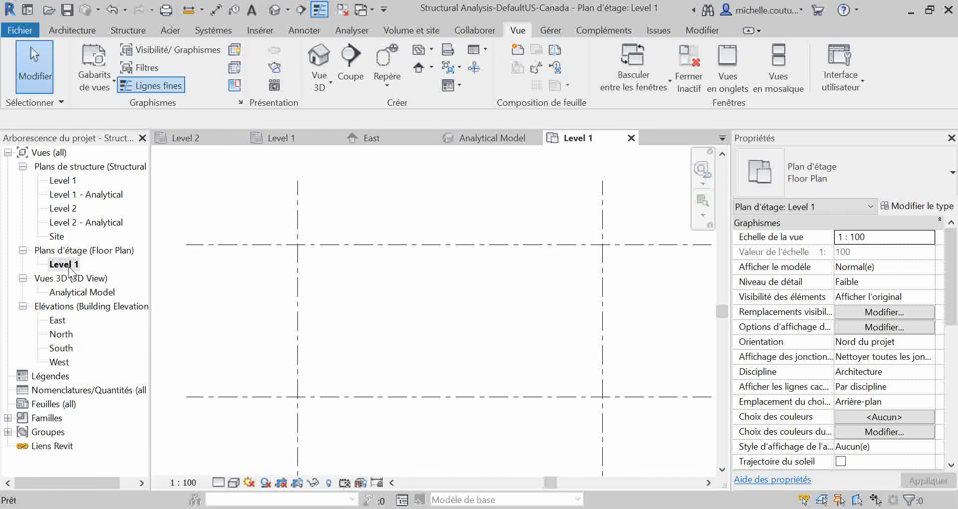
Show the head bubbles at the upper ends of the two vertical grid lines A and B
click(297, 205)
middle_drag(329, 233, 326, 270)
click(294, 178)
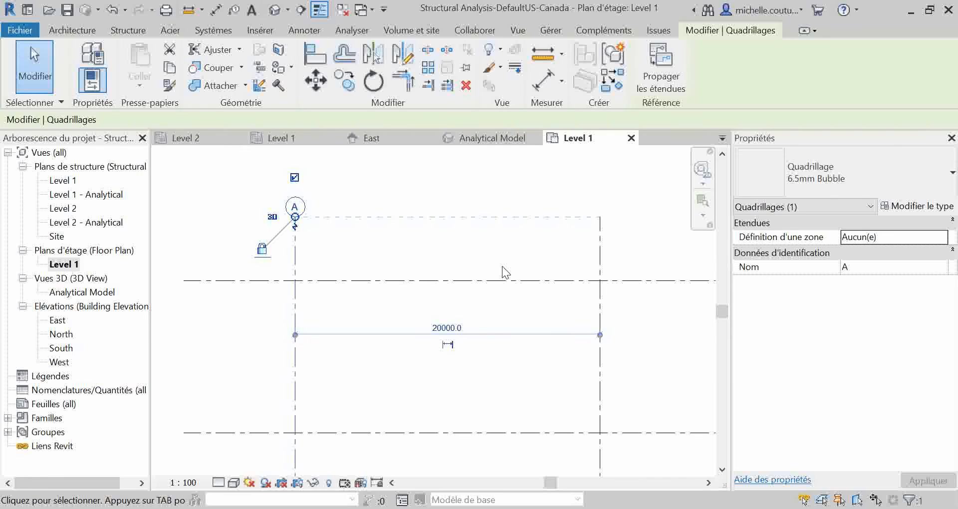
click(600, 252)
click(599, 177)
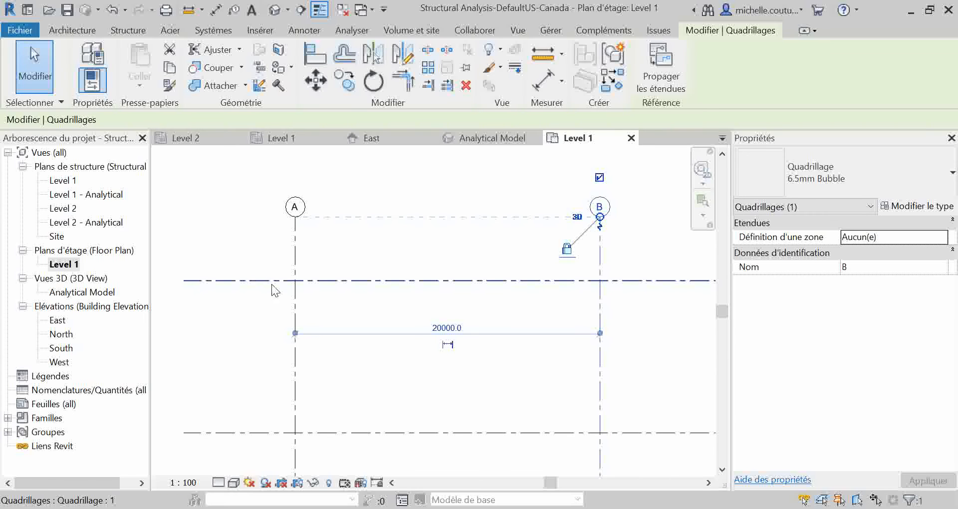
Show the head bubbles at the left ends of the two horizontal grid lines 1 and 2
click(255, 280)
middle_drag(243, 297, 298, 271)
click(199, 256)
click(272, 406)
click(199, 407)
click(307, 291)
middle_drag(451, 341, 415, 345)
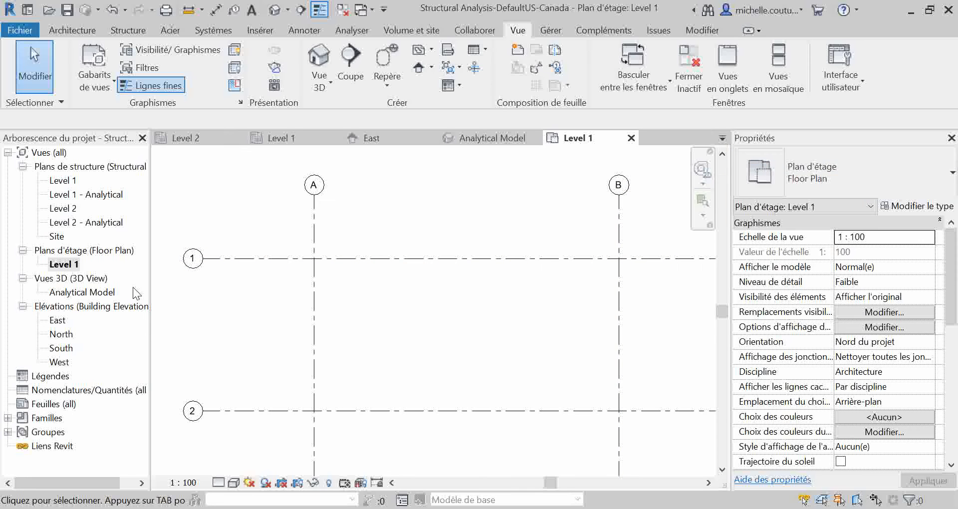
Choose Architecture as the discipline of the Level 1 floor plan
click(61, 265)
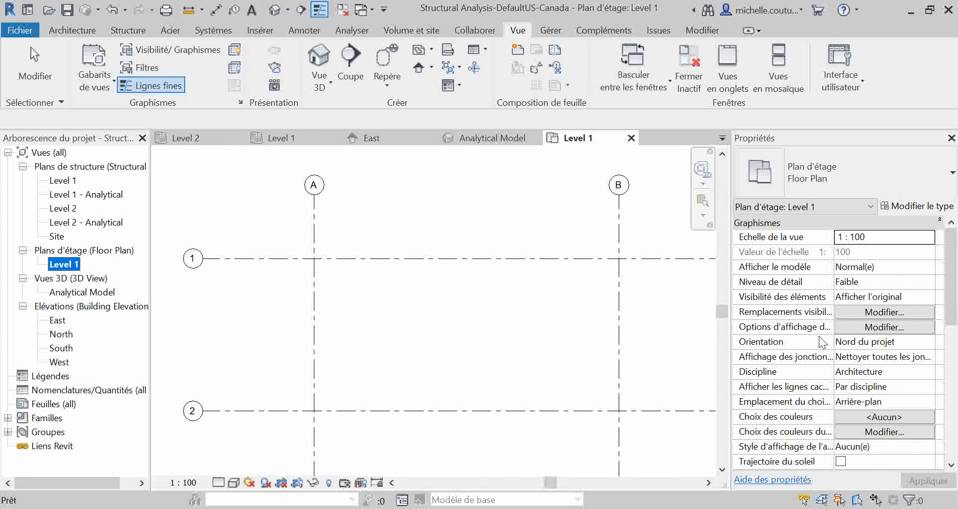
click(889, 372)
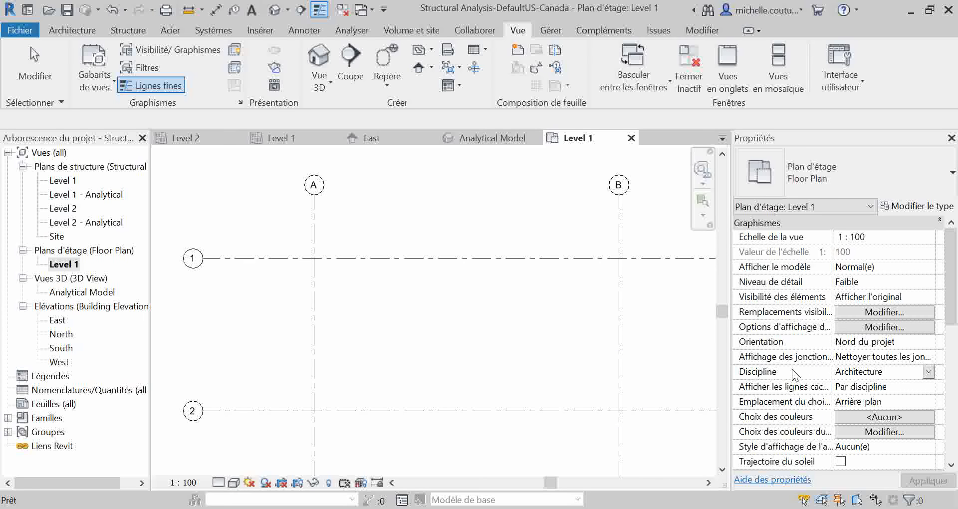
click(928, 372)
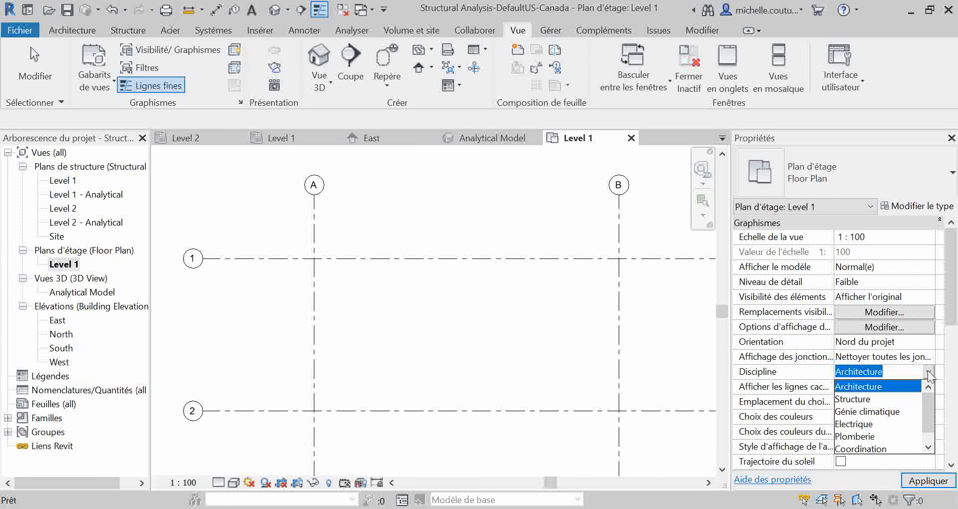
click(875, 387)
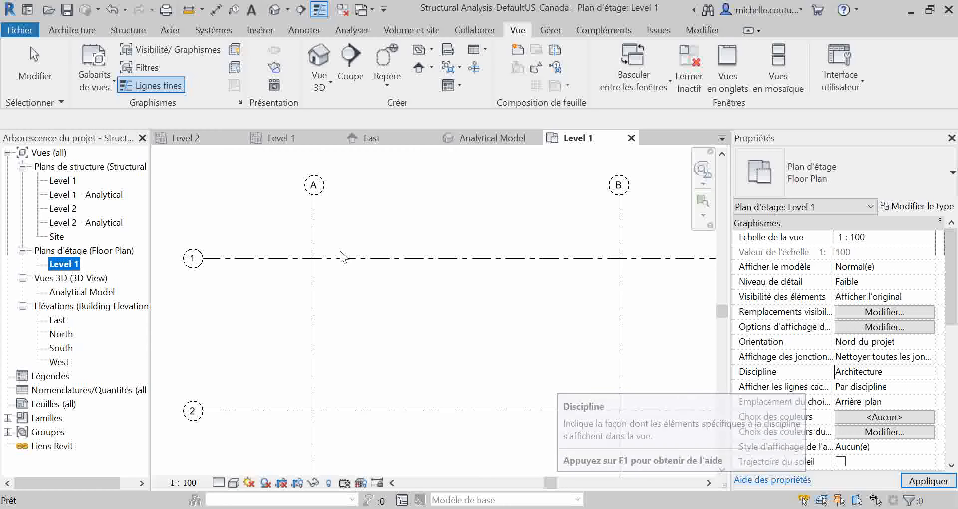
Draw four chained Generic - 200mm walls up to Level 2, forming a closed rectangle through grid intersections A1, B1, B2 and A2
click(75, 33)
click(86, 57)
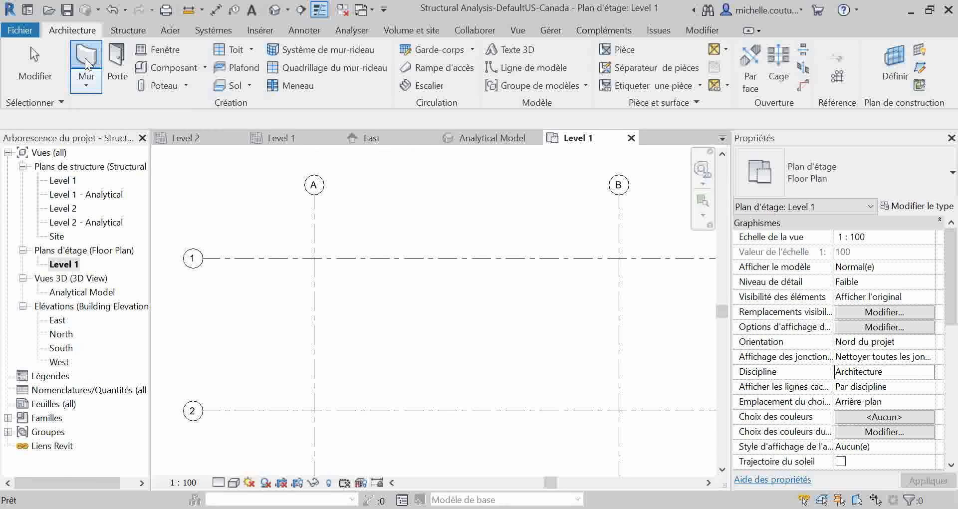
click(315, 258)
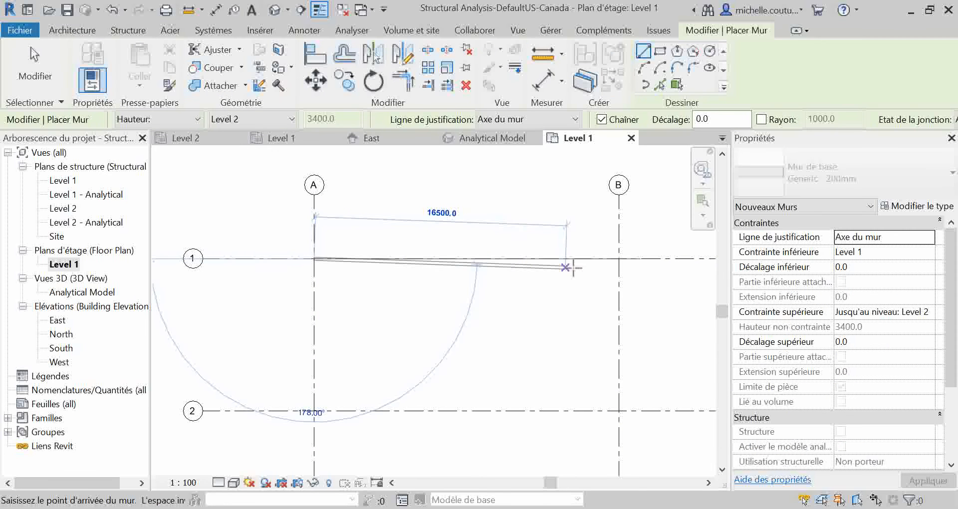
click(618, 259)
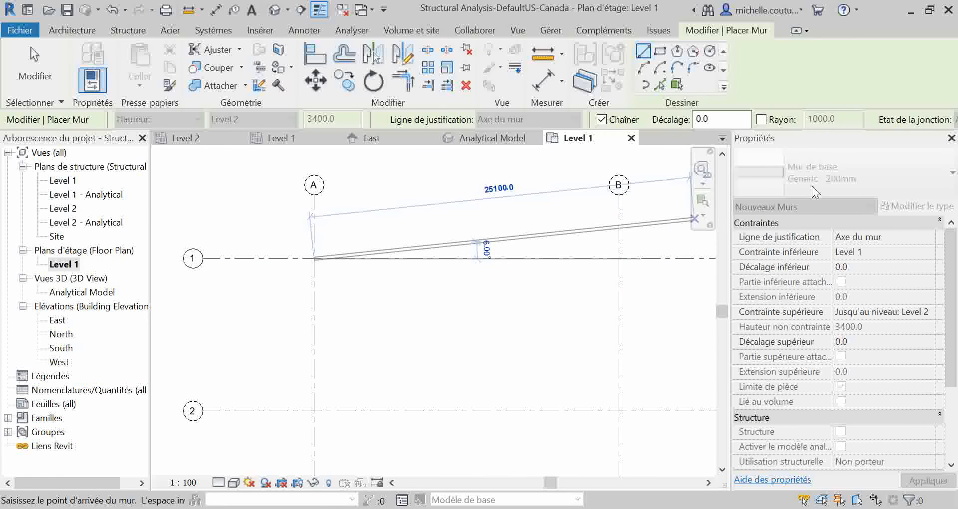
click(618, 259)
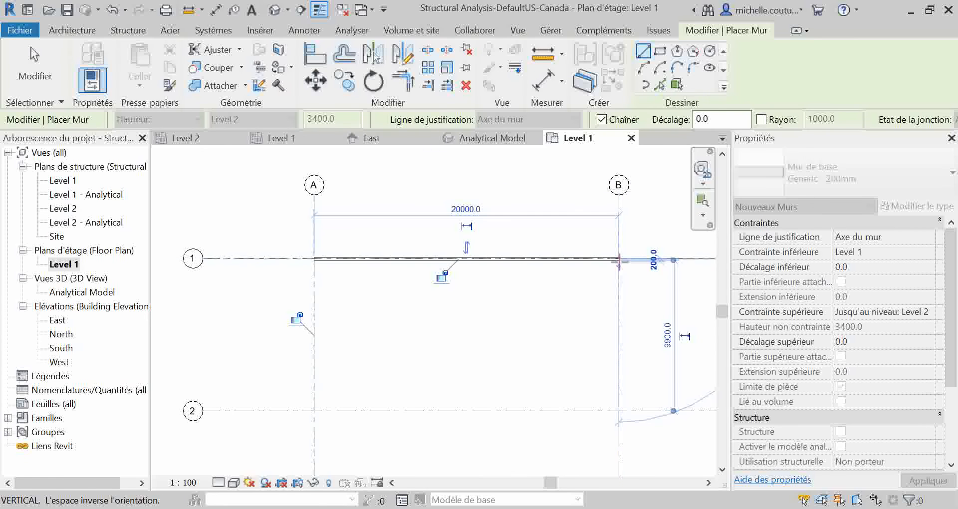
click(619, 411)
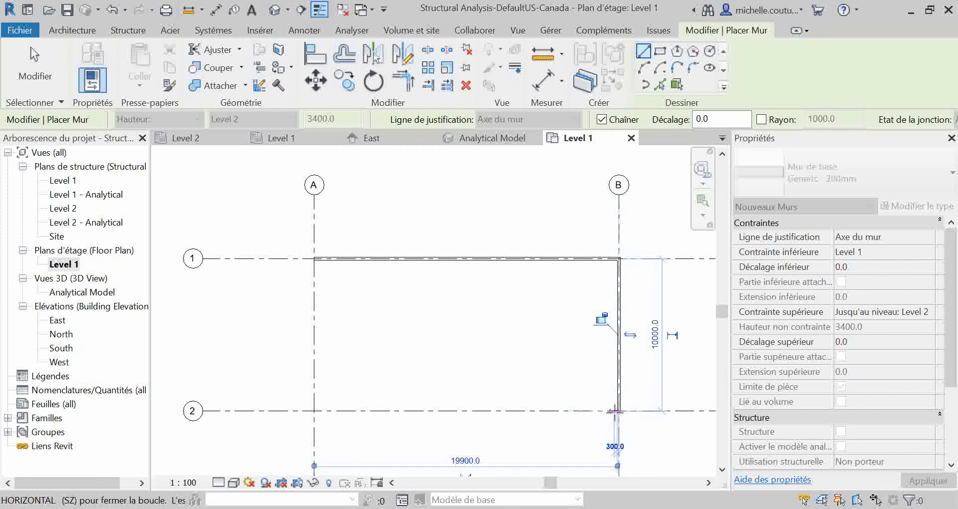
click(314, 411)
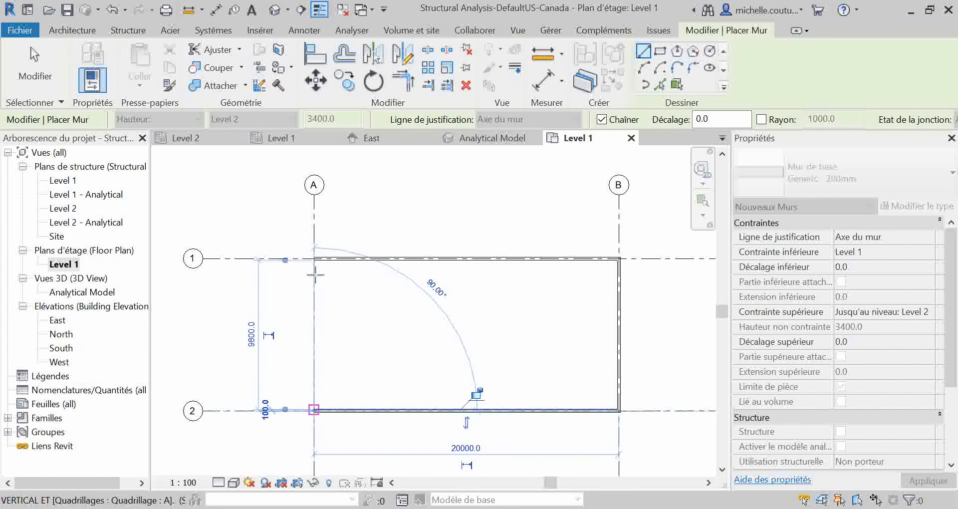
click(314, 259)
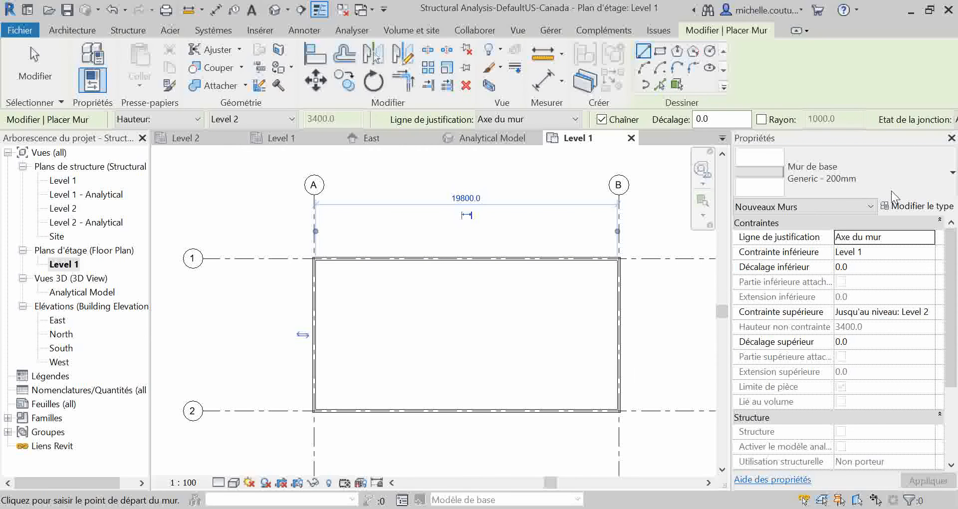
Assign the Architectural Plan view template to the Level 1 floor plan
click(69, 265)
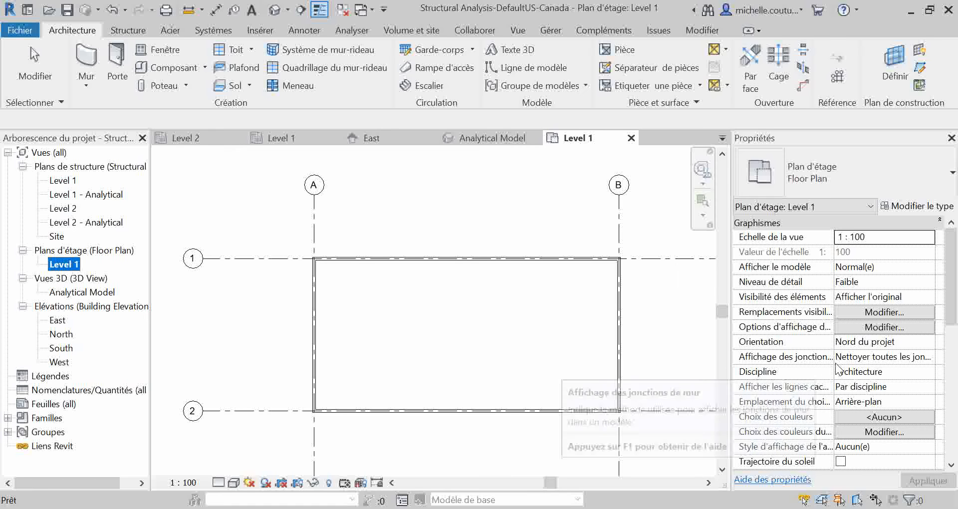
scroll(823, 368, down, 5)
scroll(840, 373, down, 5)
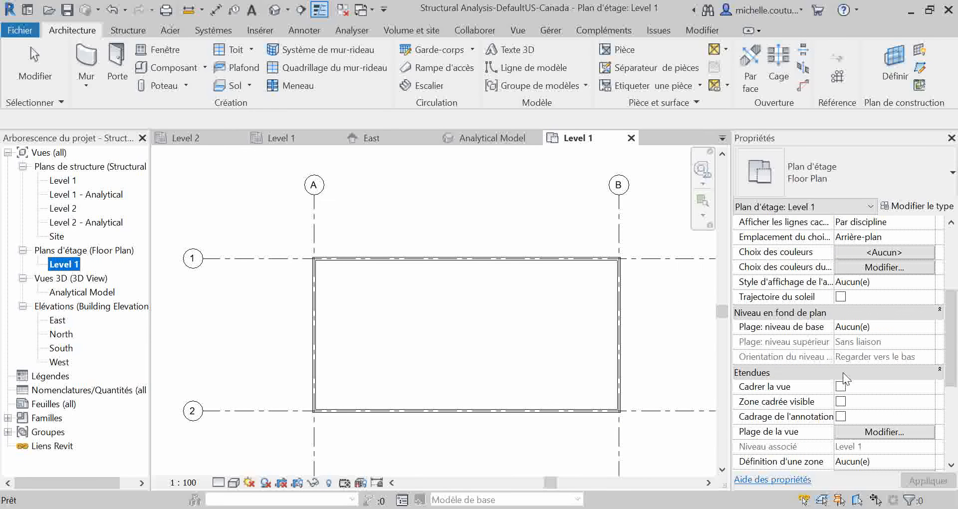
scroll(855, 374, down, 2)
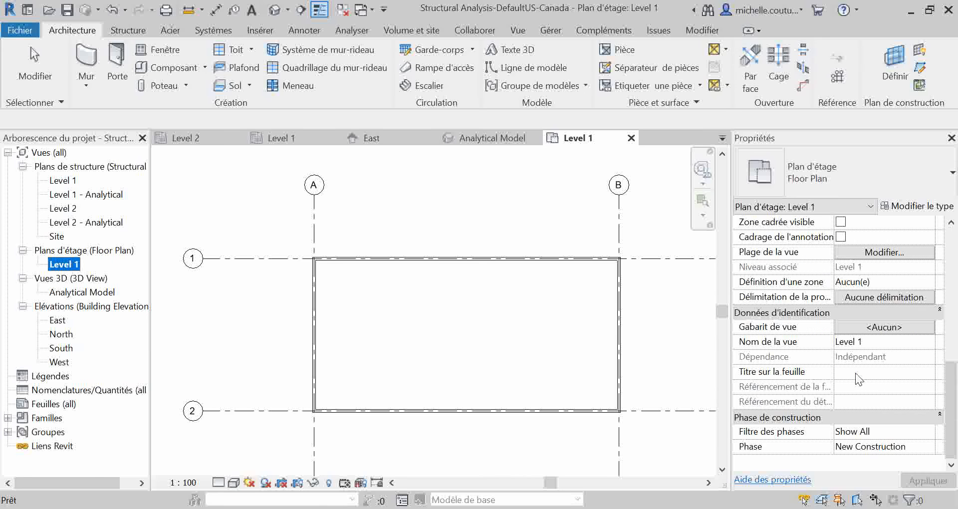
click(899, 331)
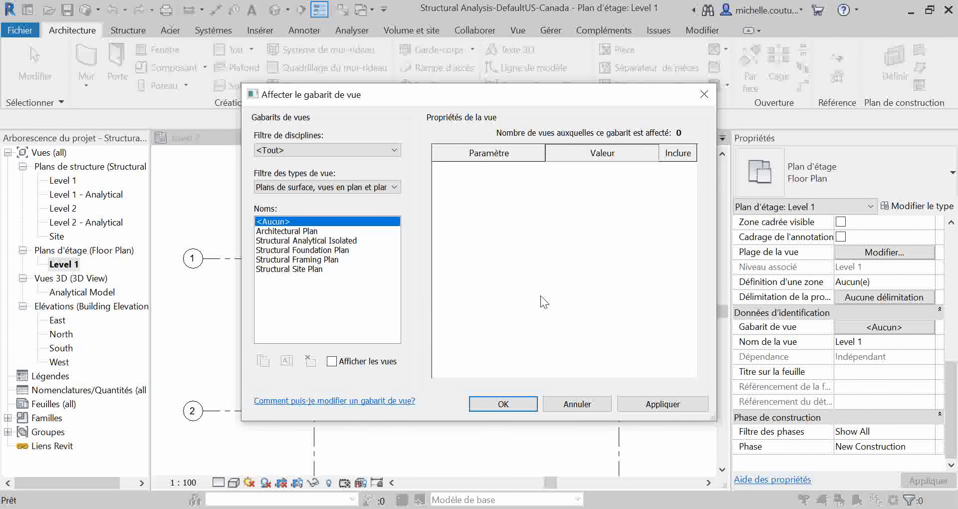
click(328, 232)
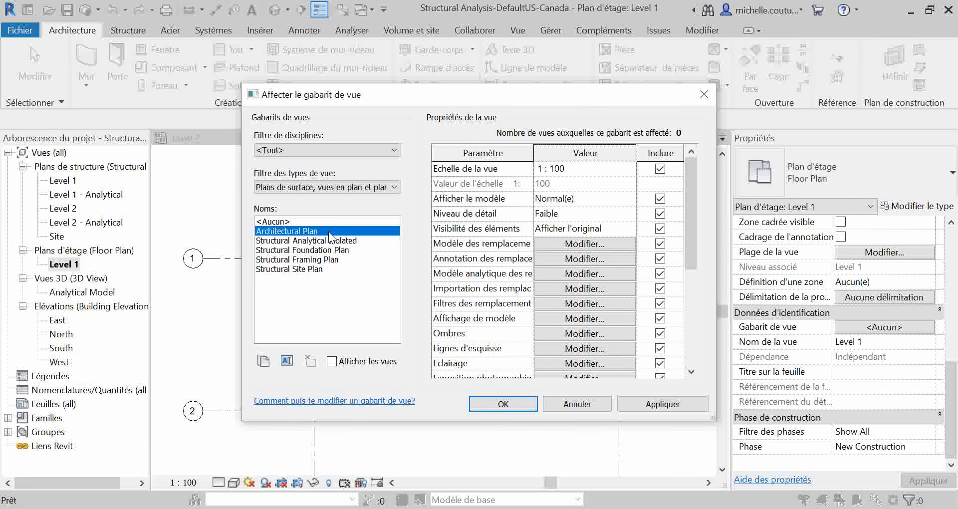
click(502, 403)
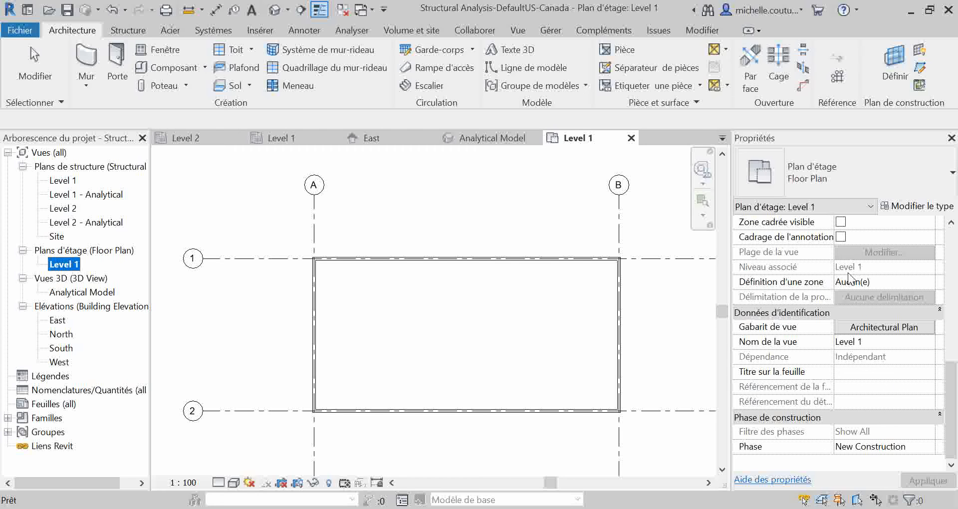
Set the underlay's base level of the Level 1 floor plan to Level 1 and apply the change
scroll(852, 297, up, 1)
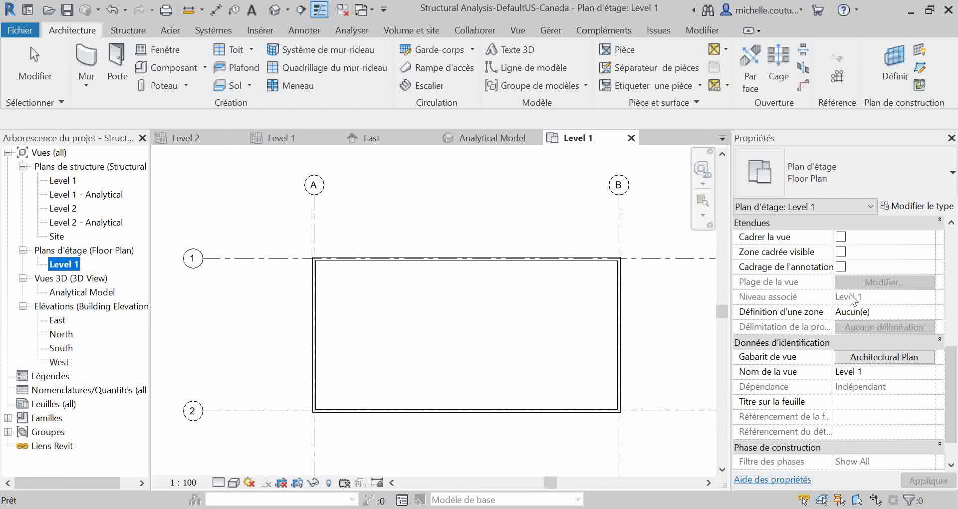
scroll(850, 296, up, 3)
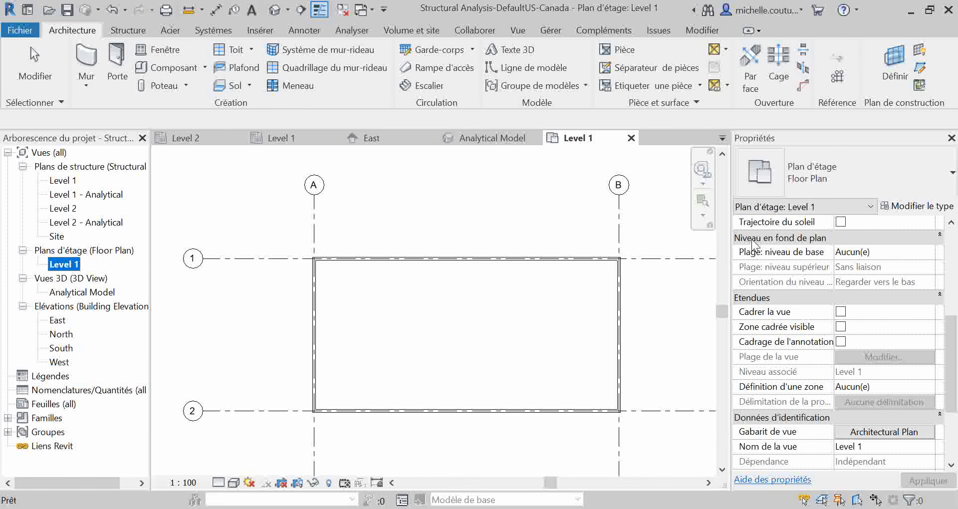
click(911, 252)
click(928, 252)
click(878, 278)
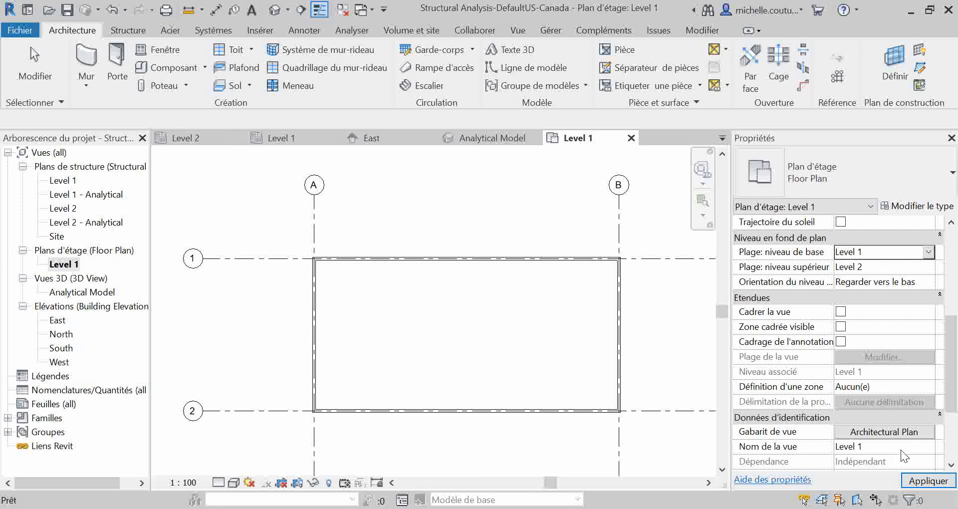
click(917, 480)
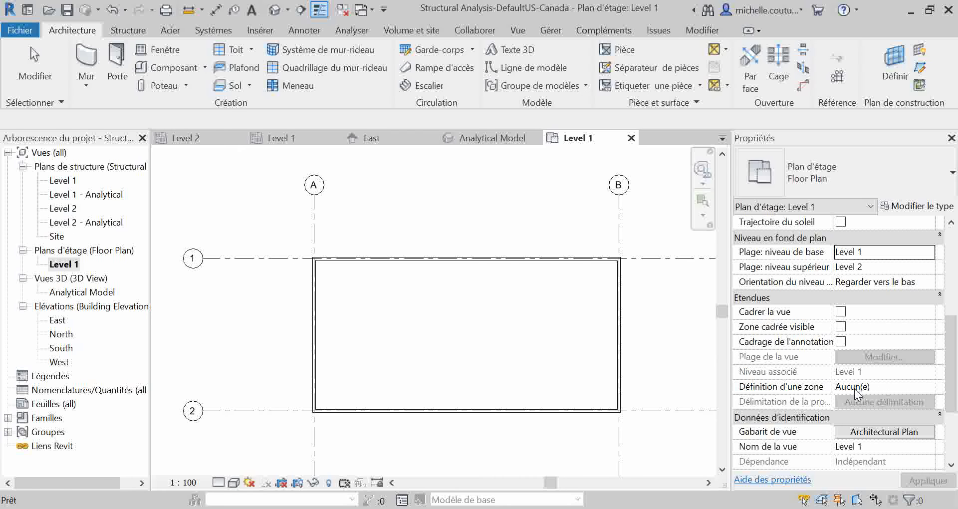
Assign the Structural Framing Plan view template to the Level 1 floor plan
scroll(849, 408, down, 1)
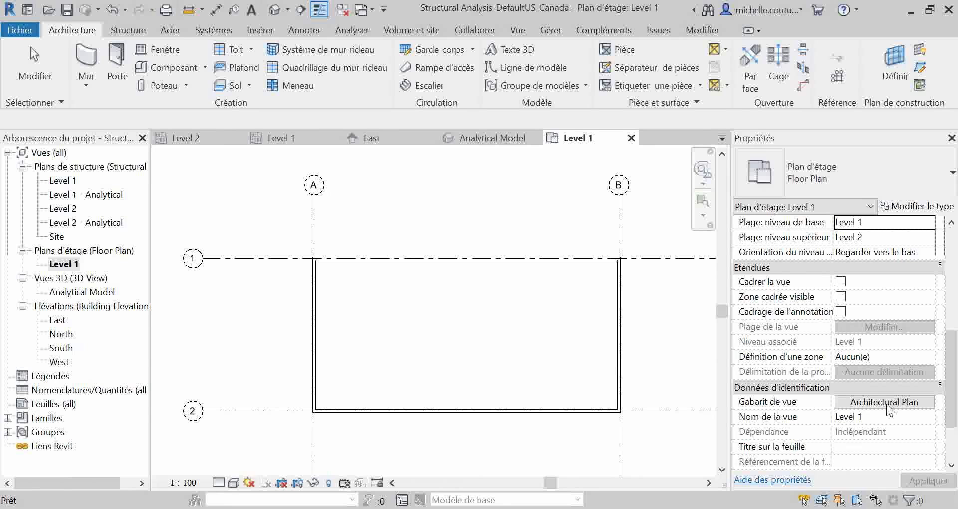
scroll(888, 408, down, 3)
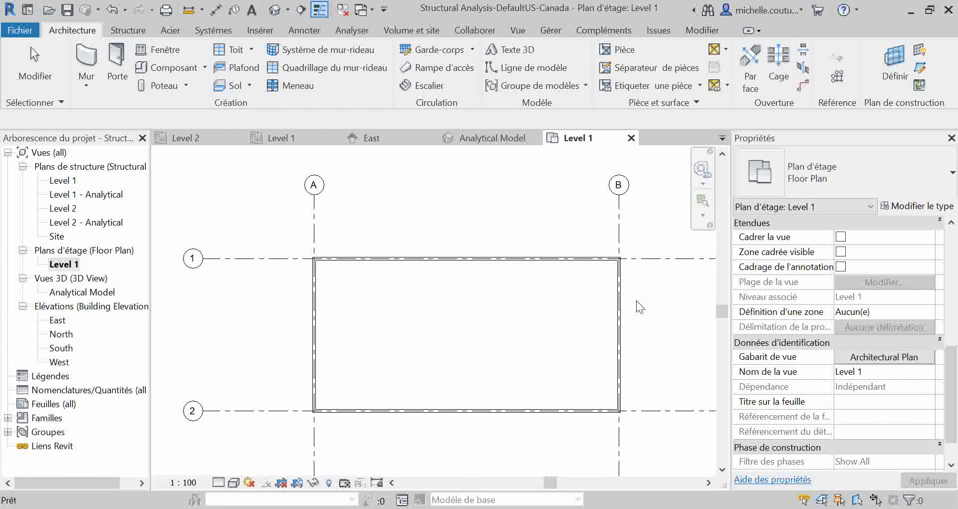
click(880, 358)
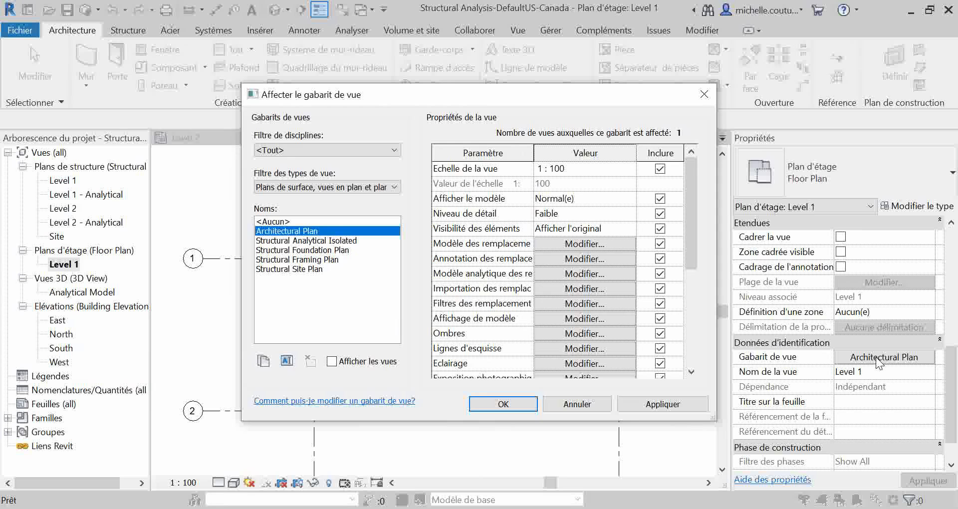
click(320, 260)
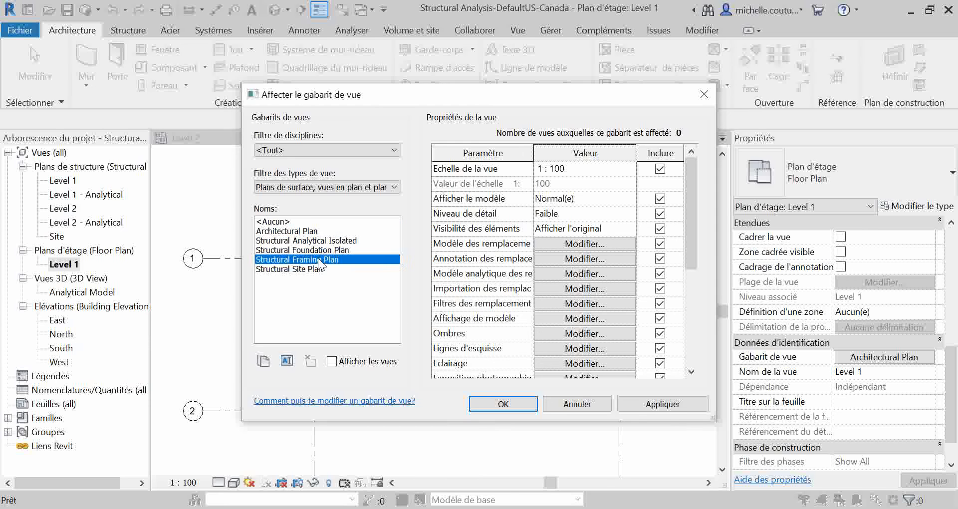
double_click(320, 260)
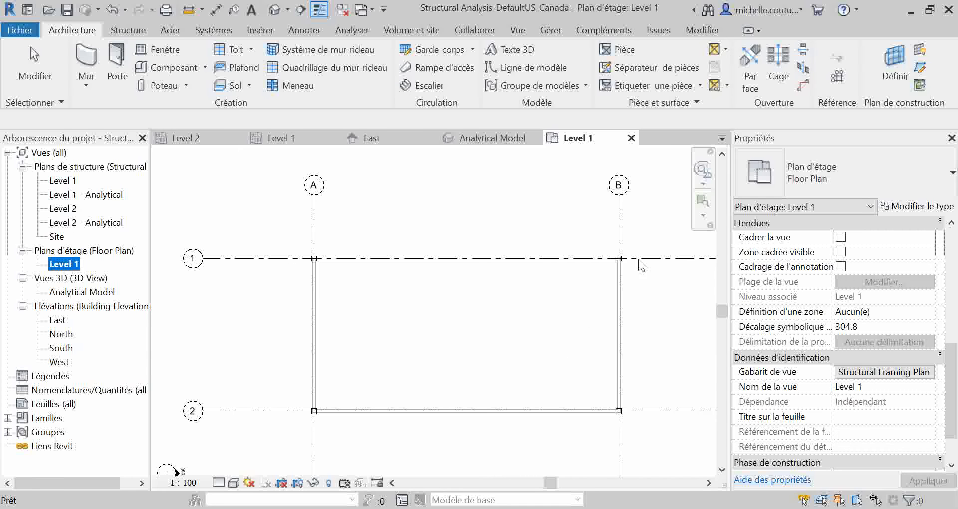
Inspect grid line 1, the wall along it and the square concrete column at grid intersection A1
click(613, 272)
click(610, 258)
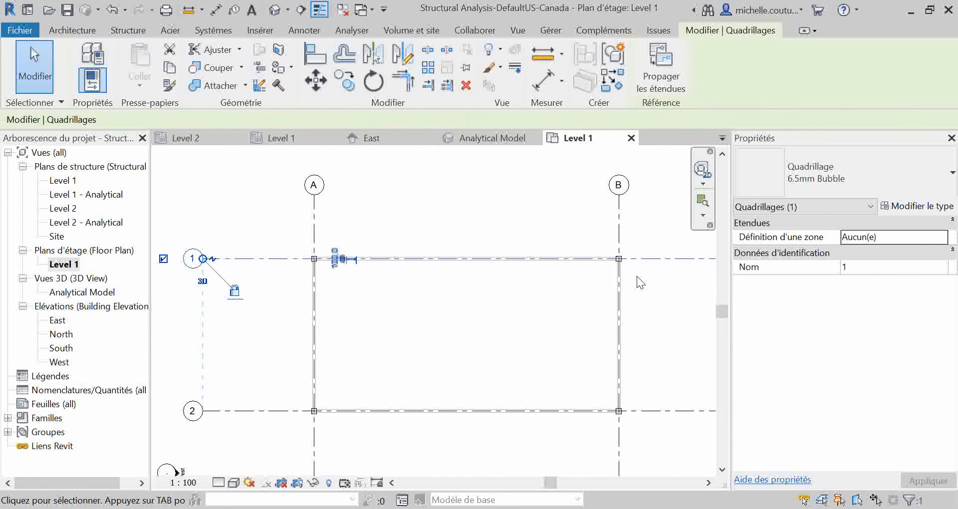
key(Escape)
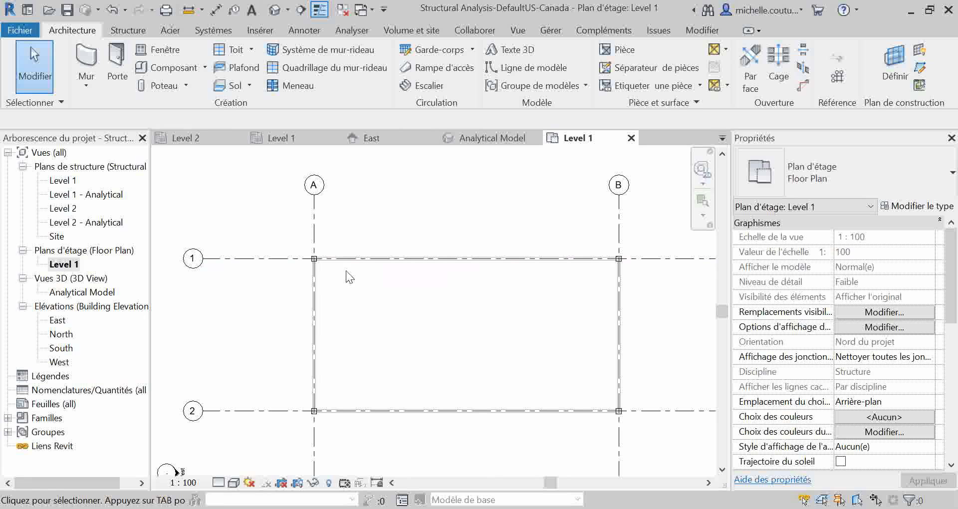
scroll(348, 264, up, 3)
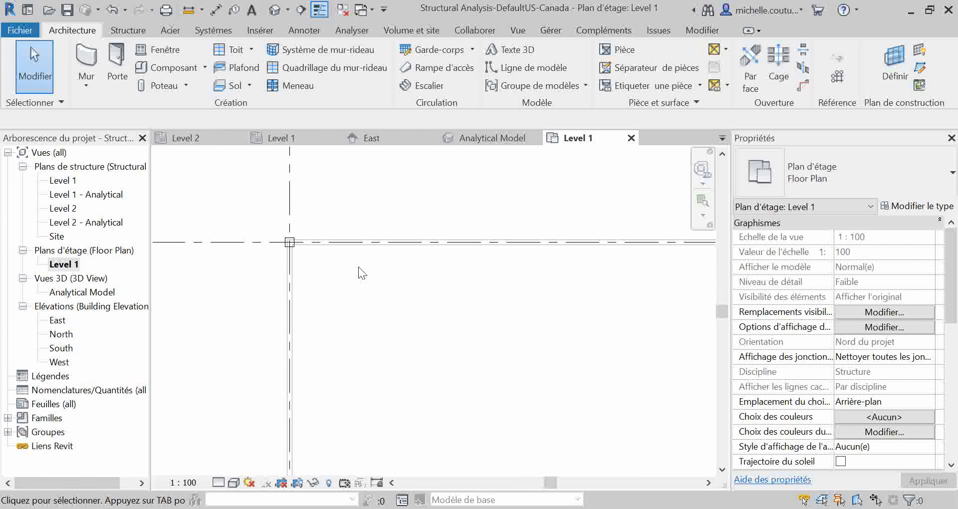
click(320, 243)
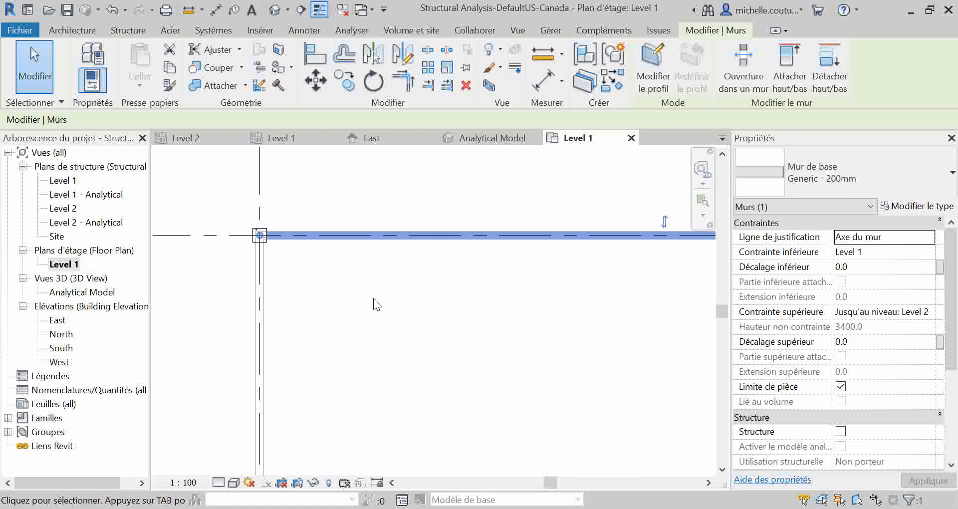
key(Escape)
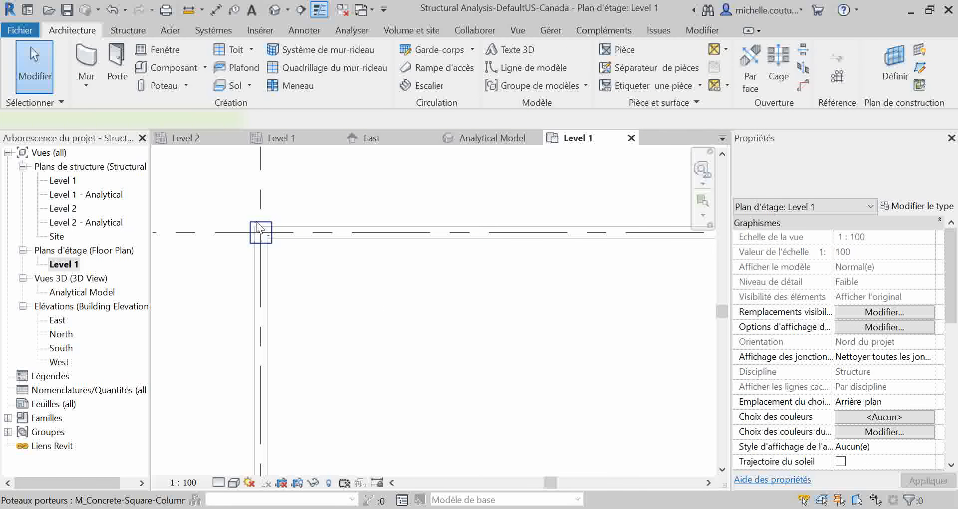
click(257, 229)
key(Escape)
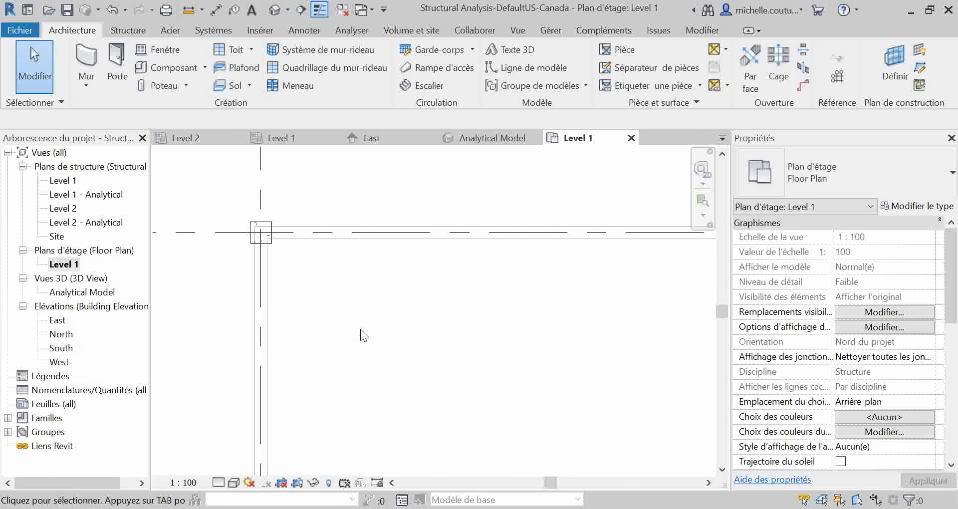
Compare the Level 1 floor plan with the Level 1 structural plan and return to the floor plan
scroll(361, 330, down, 2)
scroll(384, 348, down, 5)
middle_drag(465, 380, 417, 346)
scroll(400, 338, up, 1)
middle_drag(348, 348, 367, 322)
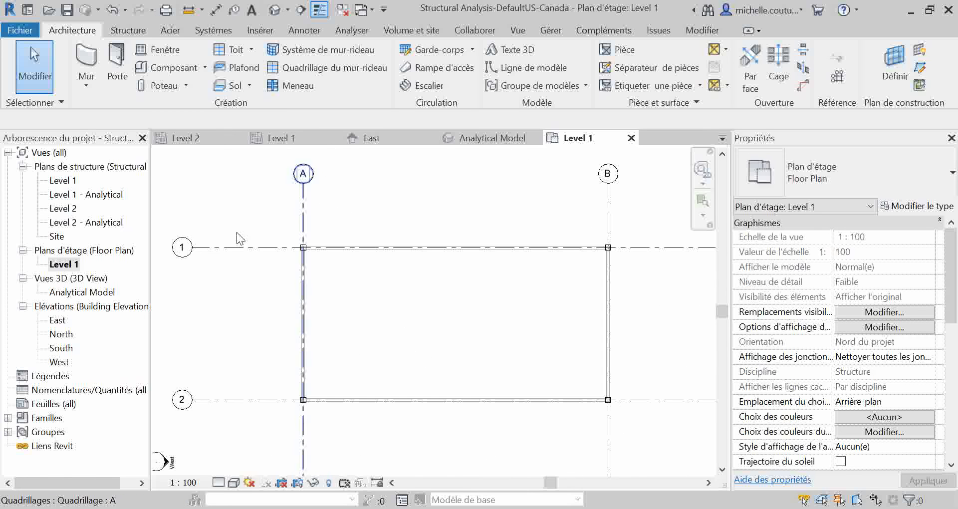
double_click(71, 182)
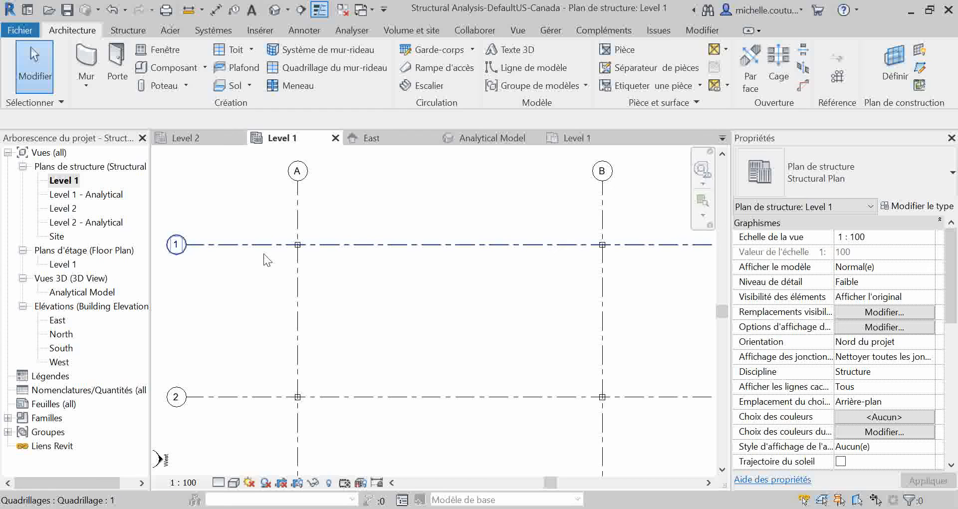
double_click(68, 265)
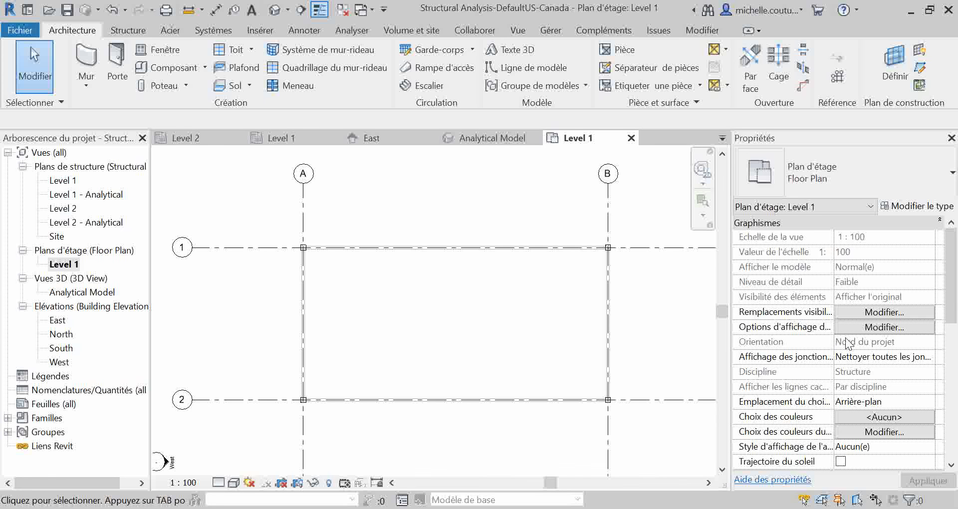
Switch the Level 1 floor plan's view template back to Architectural Plan
scroll(895, 358, down, 10)
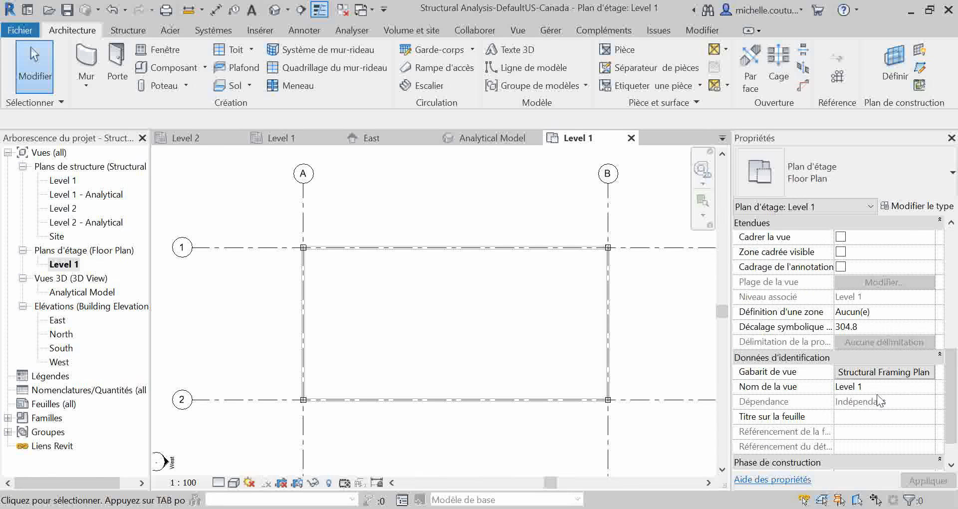
click(877, 373)
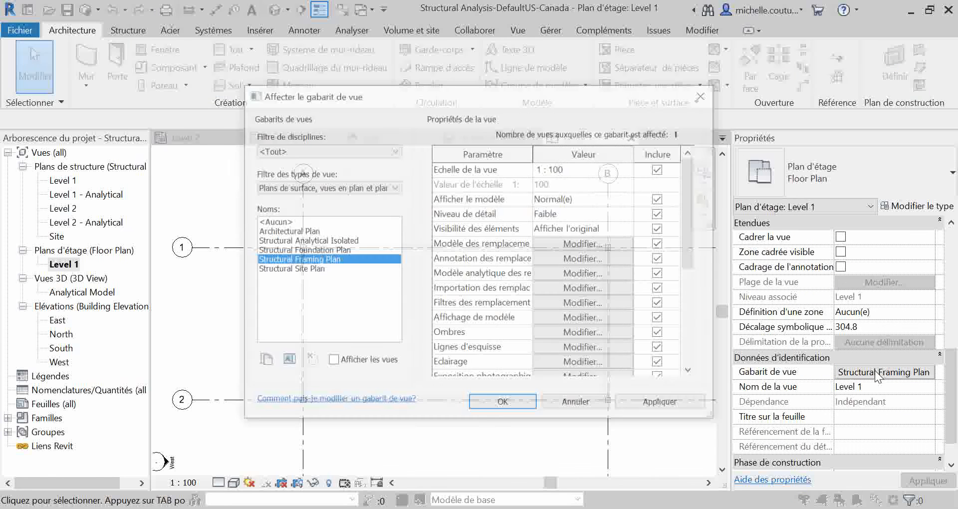
click(314, 240)
click(287, 230)
click(528, 403)
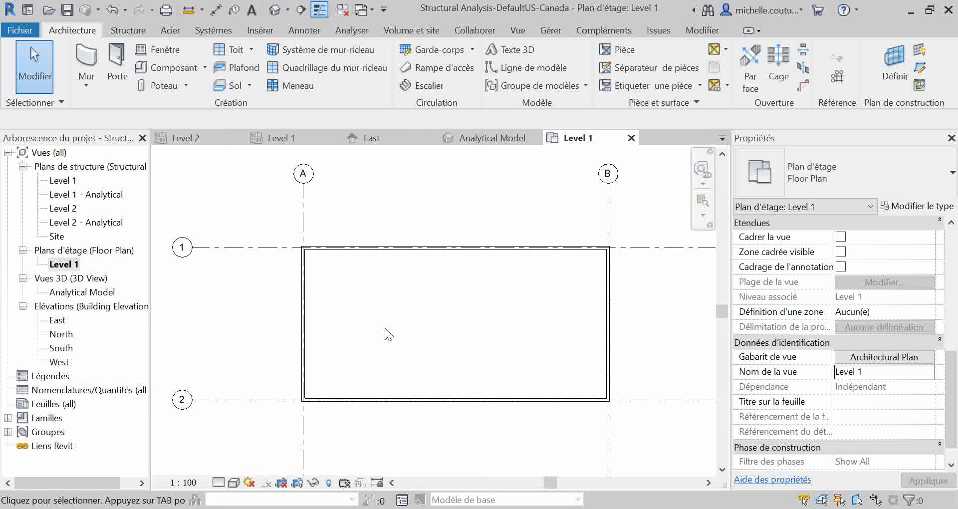
Reveal the floor plan's hidden elements, check its visibility/graphics overrides without changing them, and leave the reveal mode
mouse_move(499, 505)
click(330, 483)
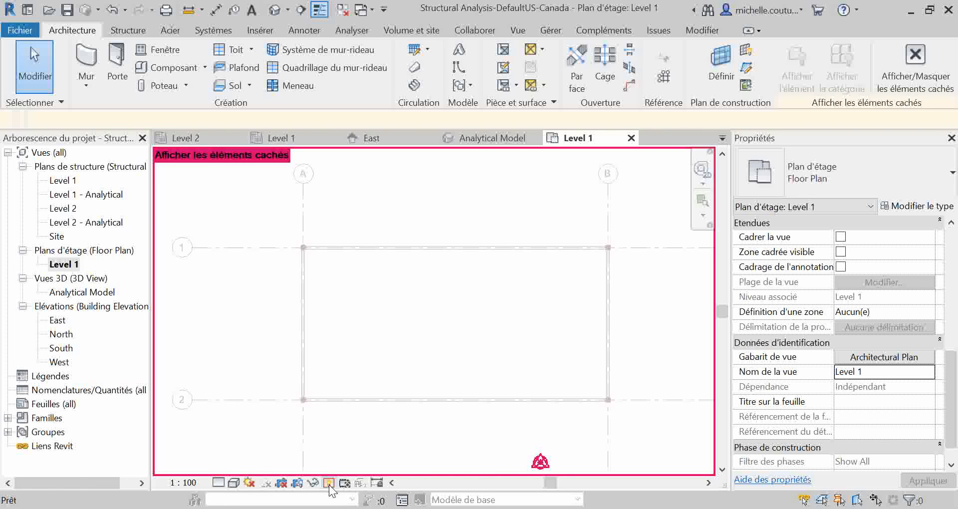
key(v)
key(g)
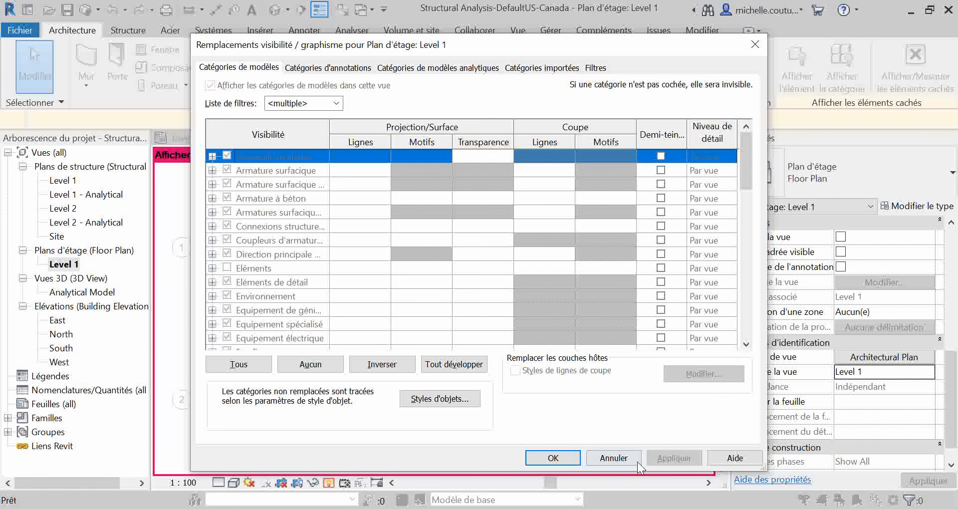
click(629, 458)
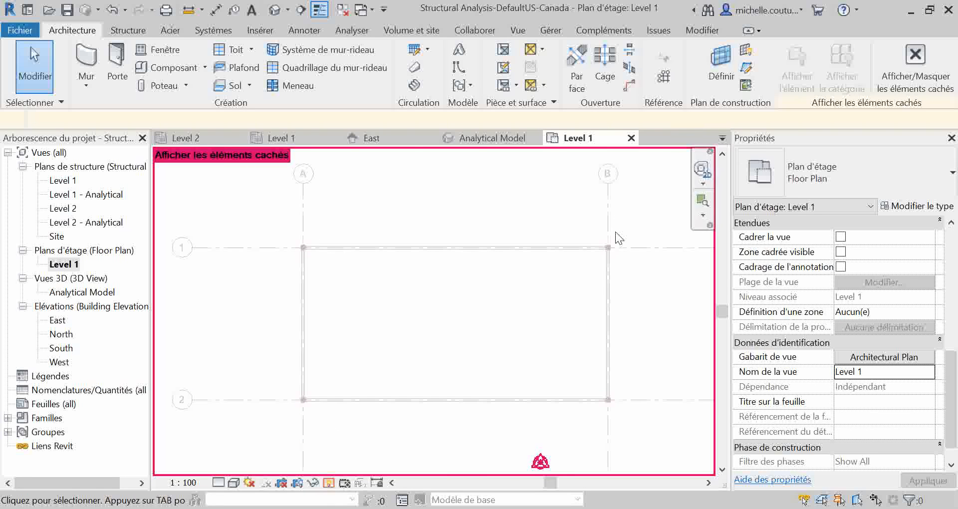
click(328, 483)
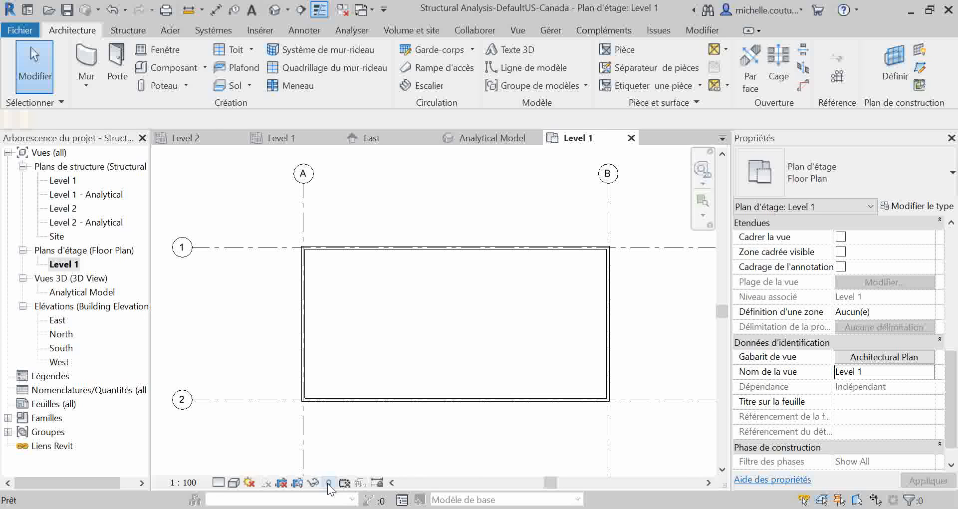